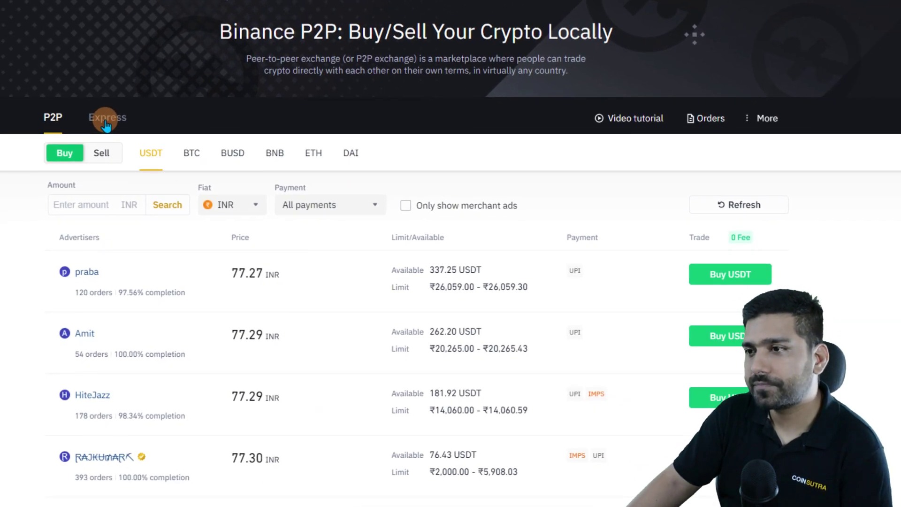
Start a zero-fee Express purchase of USDT paying ₹100 INR
{"action": "left_click", "coordinate": [106, 123]}
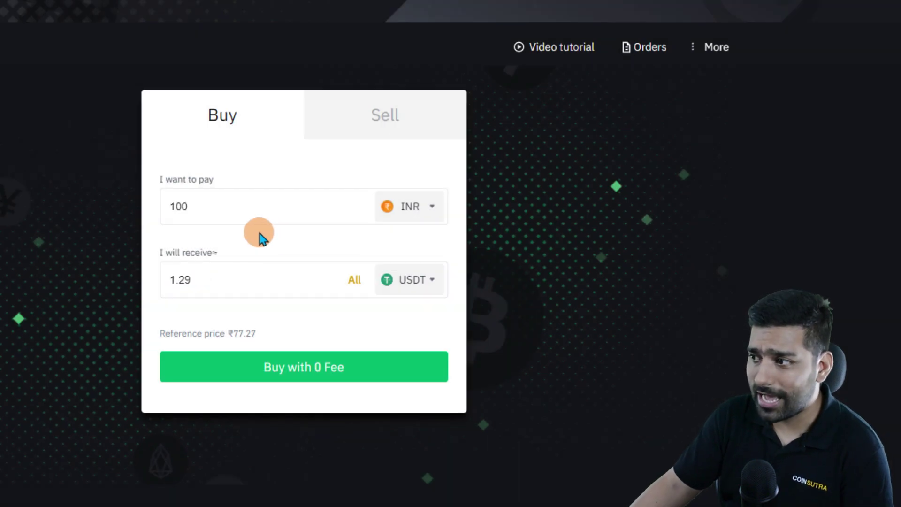
{"action": "left_click", "coordinate": [246, 207]}
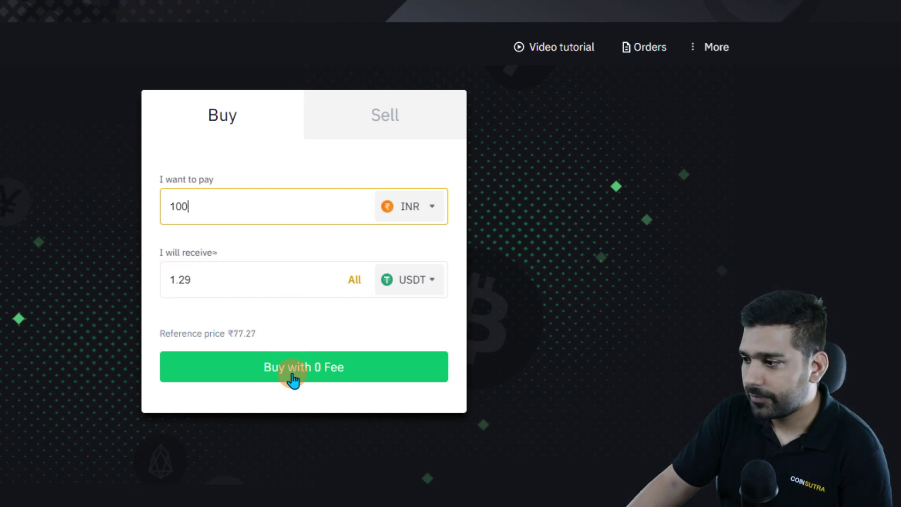
{"action": "left_click", "coordinate": [293, 379]}
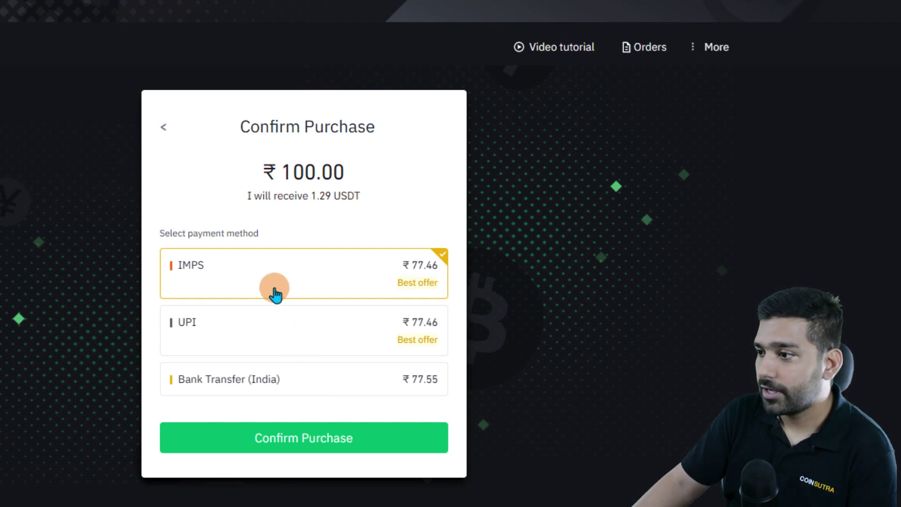
Pick UPI as the payment method and confirm buying 1.29 USDT for ₹100
{"action": "left_click", "coordinate": [252, 330]}
{"action": "left_click", "coordinate": [296, 450]}
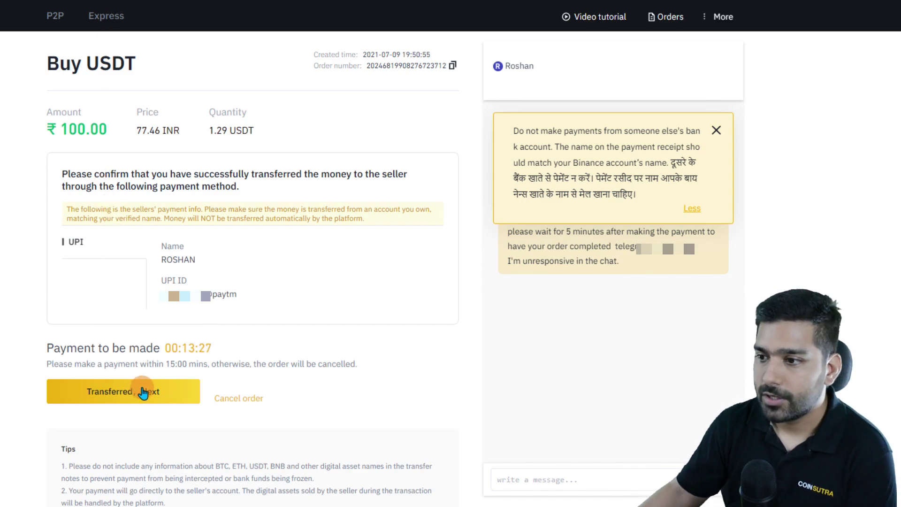
Mark the ₹100 payment to the seller as transferred and confirm it
{"action": "left_click_drag", "start_coordinate": [147, 364], "coordinate": [352, 366]}
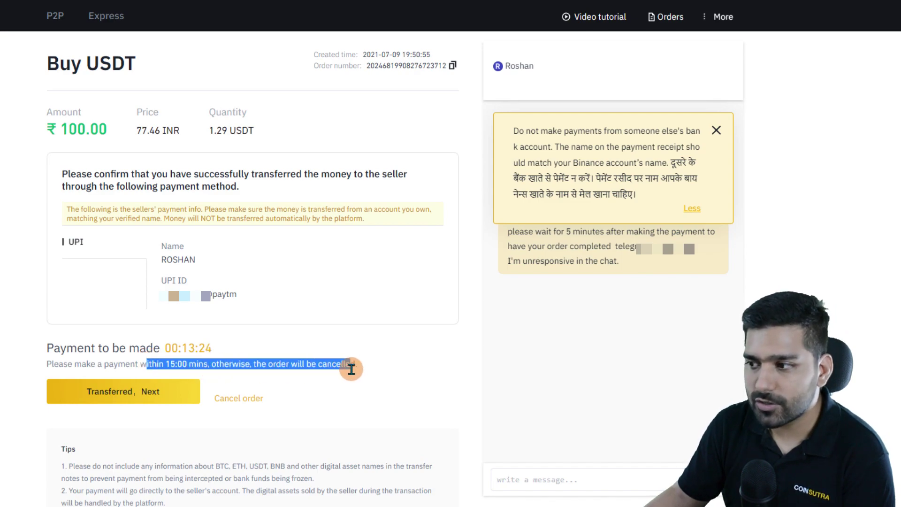
{"action": "left_click", "coordinate": [155, 396]}
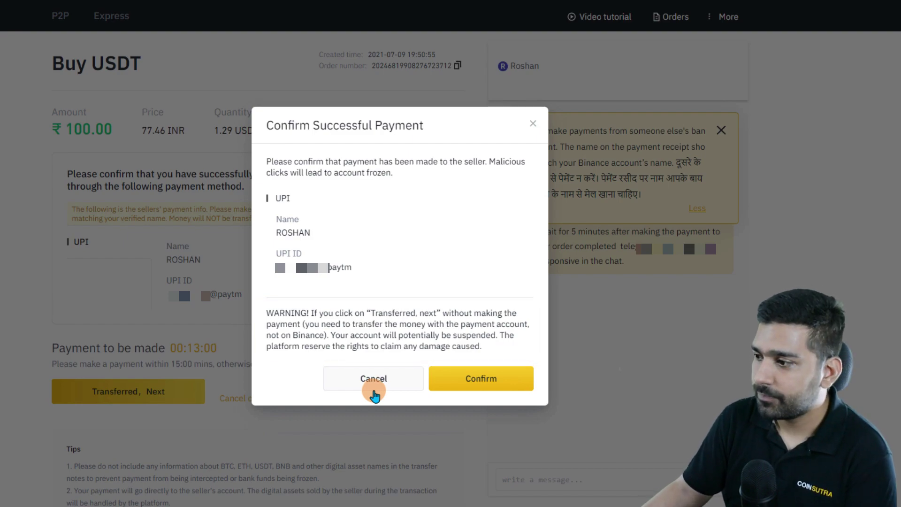
{"action": "left_click", "coordinate": [457, 379]}
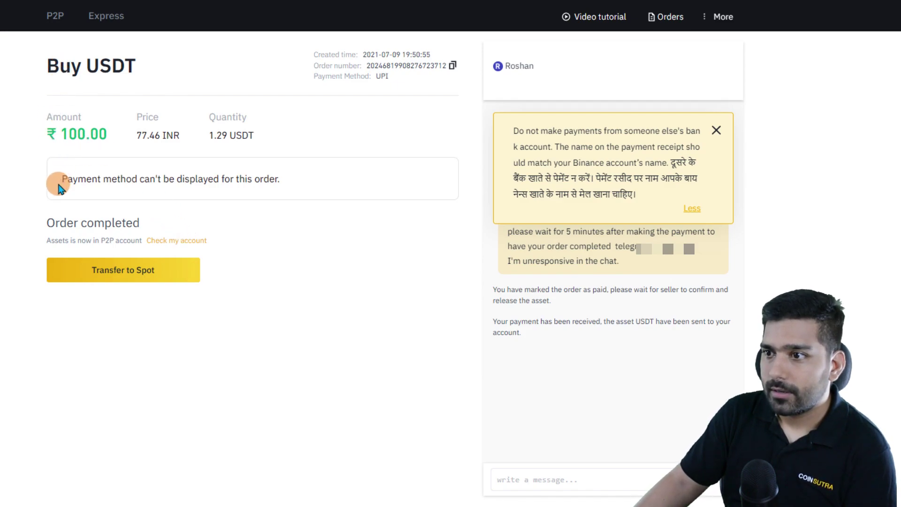
Review the completed order showing 1.29 USDT received
{"action": "left_click_drag", "start_coordinate": [48, 215], "coordinate": [187, 217]}
{"action": "left_click_drag", "start_coordinate": [212, 135], "coordinate": [250, 134]}
{"action": "left_click", "coordinate": [262, 131]}
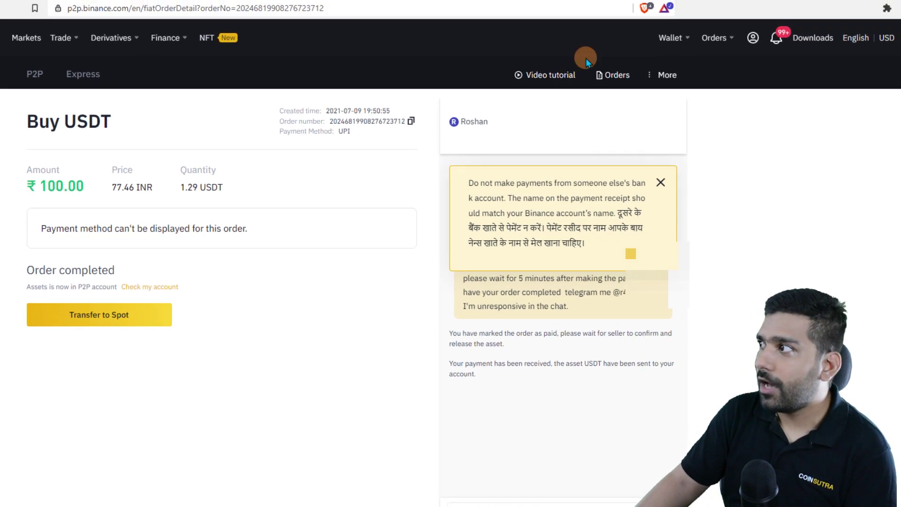
Open the P2P wallet and reveal balances showing 1.30000000 USDT available
{"action": "mouse_move", "coordinate": [678, 49]}
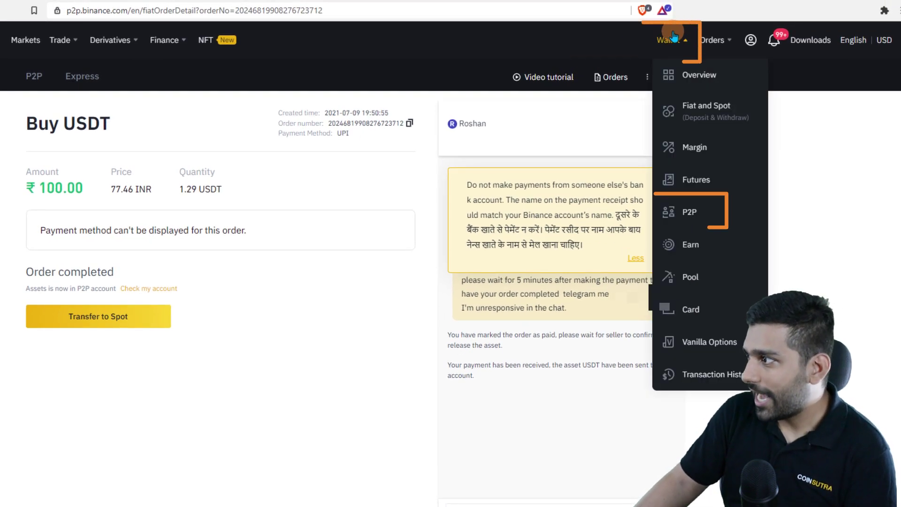
{"action": "left_click", "coordinate": [690, 221]}
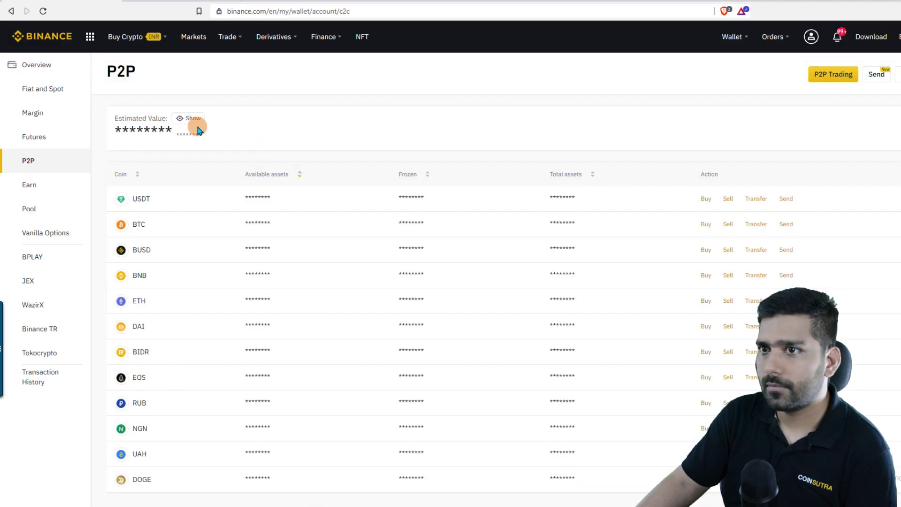
{"action": "left_click", "coordinate": [193, 124]}
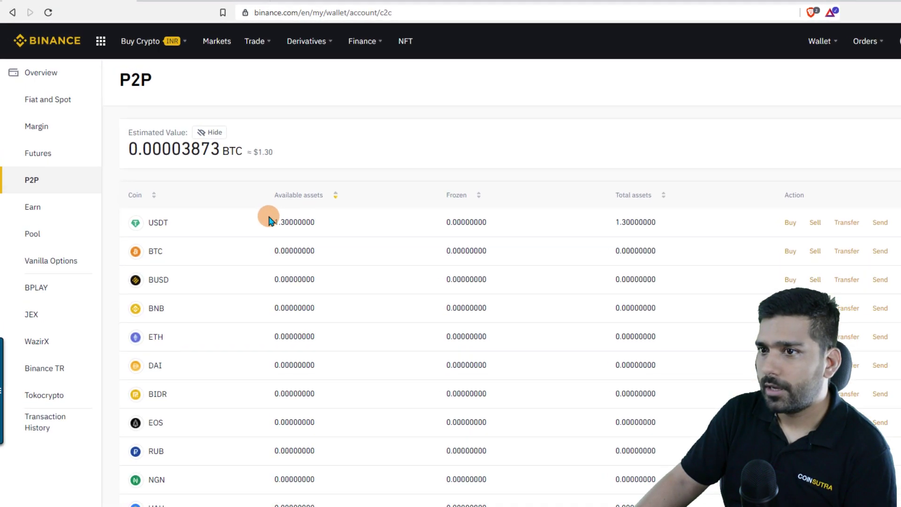
{"action": "left_click_drag", "start_coordinate": [340, 281], "coordinate": [399, 281]}
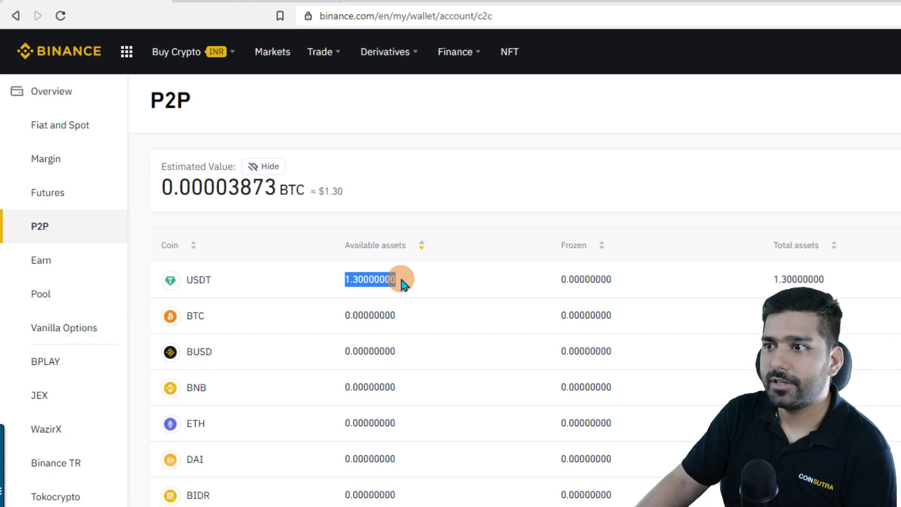
{"action": "left_click", "coordinate": [720, 317]}
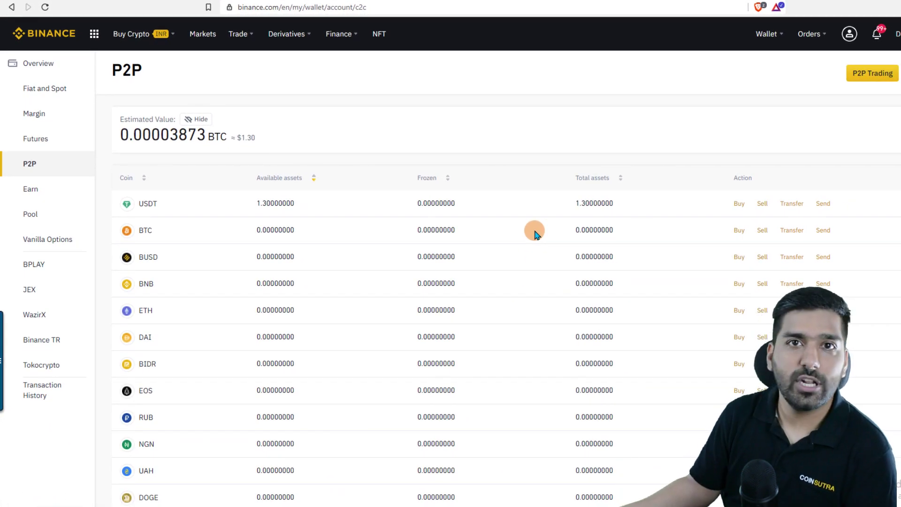
Review the USDT transfer from P2P to Fiat and Spot, then cancel it
{"action": "left_click", "coordinate": [792, 203]}
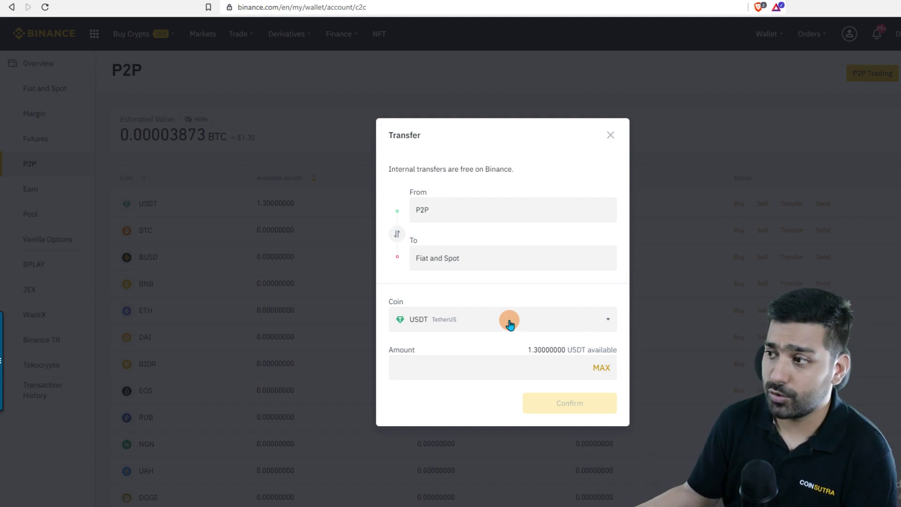
{"action": "left_click", "coordinate": [609, 136]}
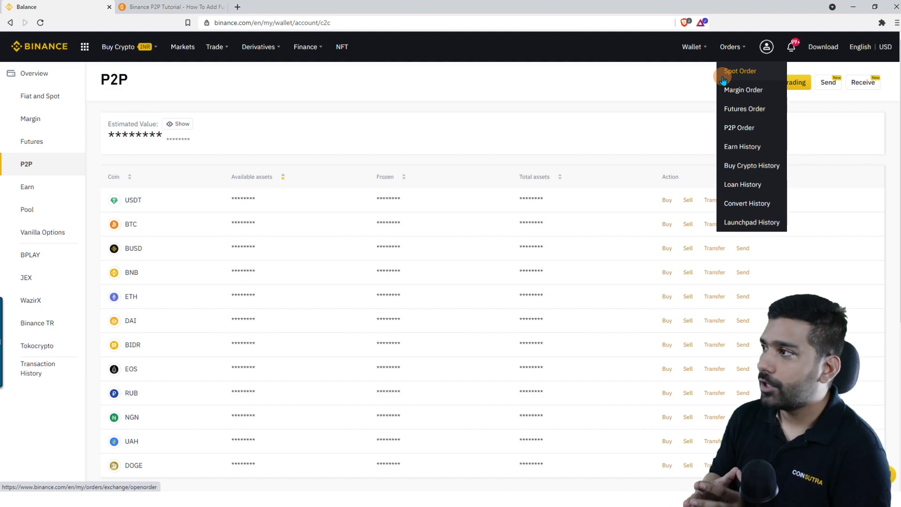
Check the saved UPI payment method on the dashboard's Payment page, then return to P2P Trading
{"action": "mouse_move", "coordinate": [770, 49]}
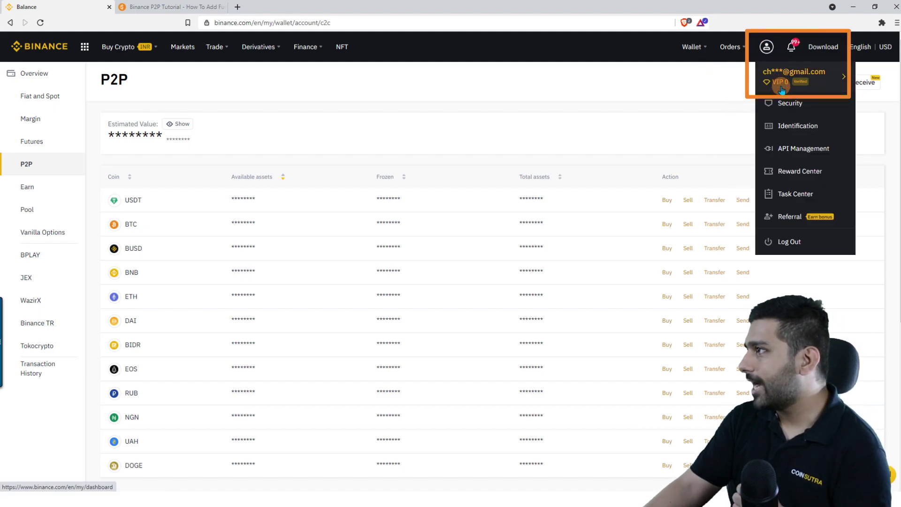
{"action": "left_click", "coordinate": [782, 89]}
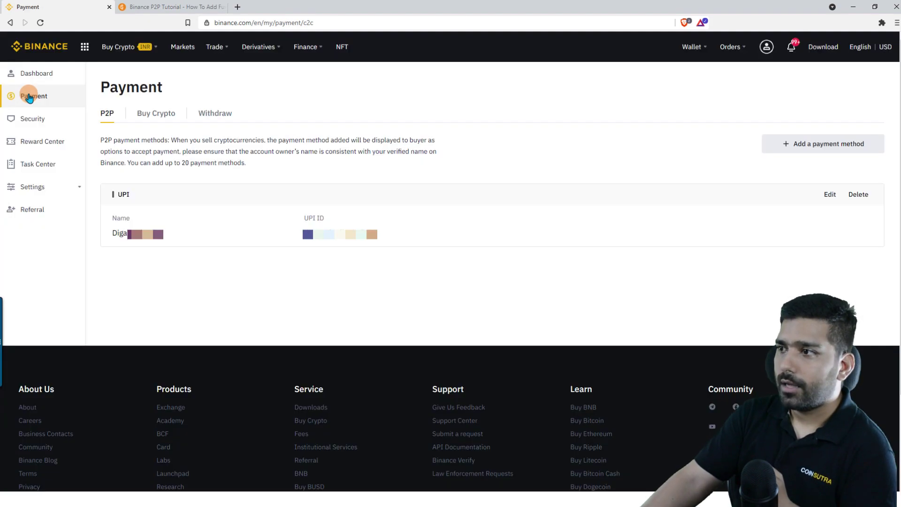
{"action": "left_click", "coordinate": [826, 149]}
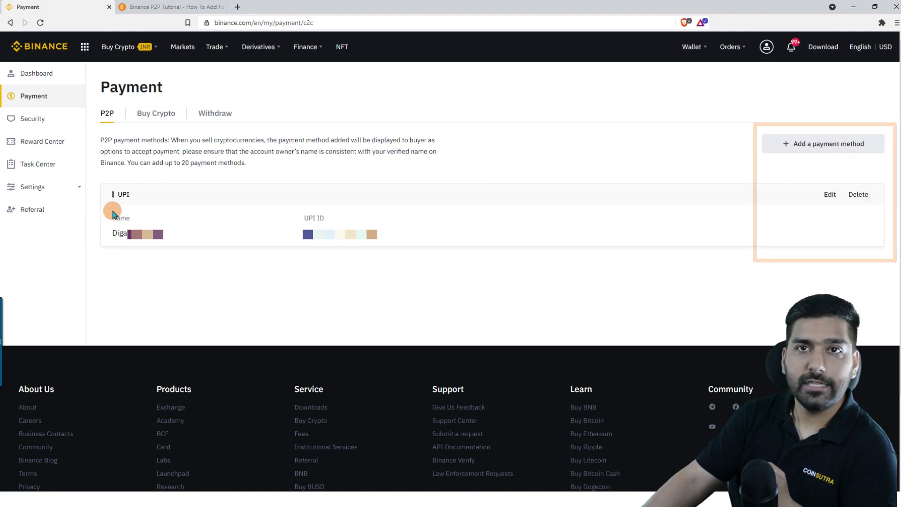
{"action": "mouse_move", "coordinate": [123, 46]}
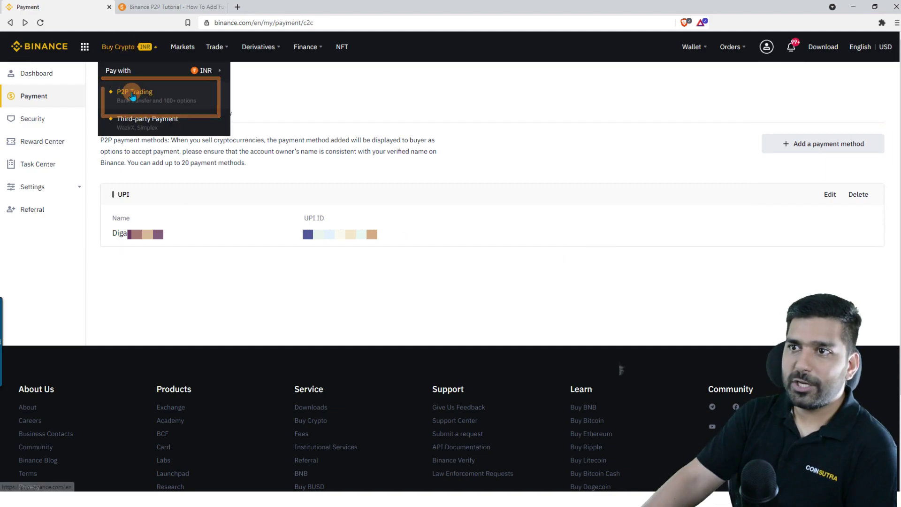
{"action": "left_click", "coordinate": [132, 96]}
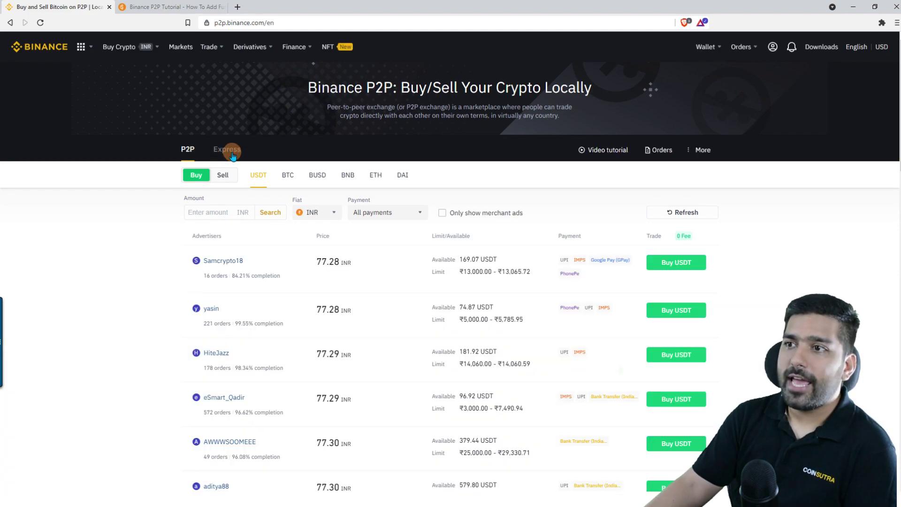
{"action": "left_click", "coordinate": [231, 152]}
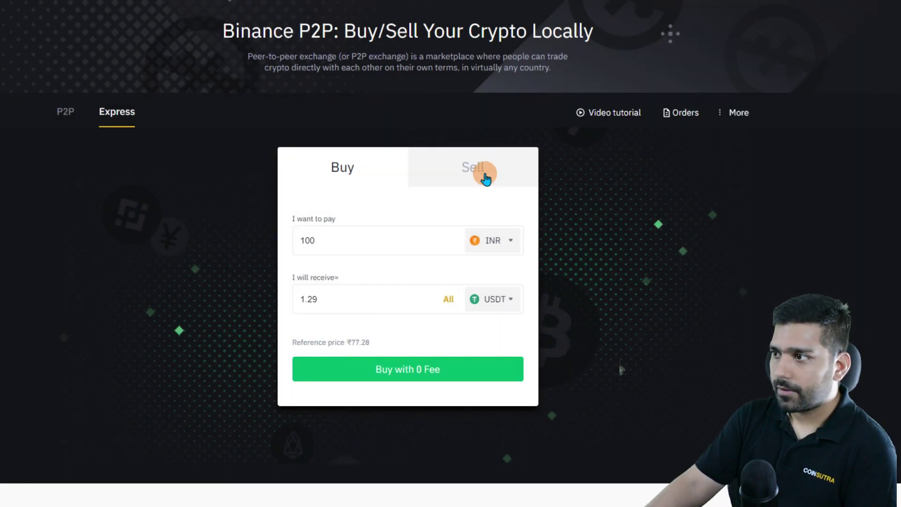
{"action": "left_click", "coordinate": [486, 178]}
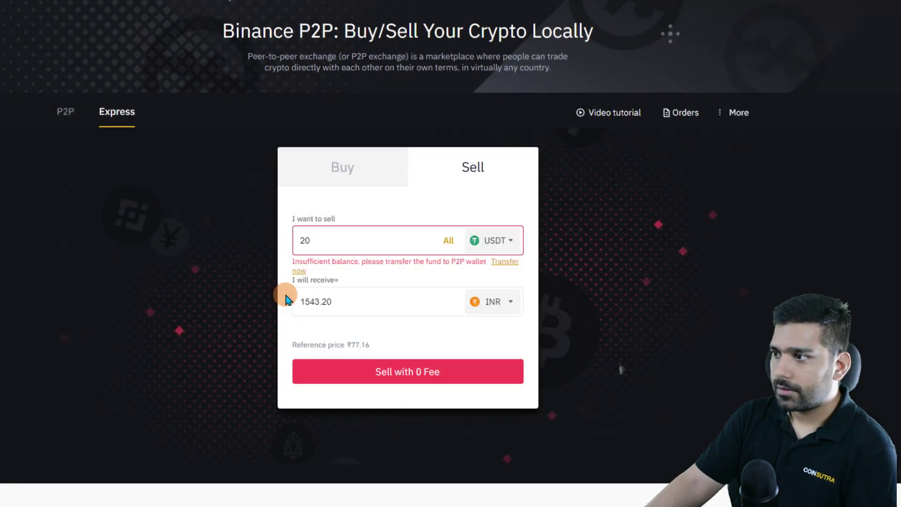
{"action": "left_click_drag", "start_coordinate": [328, 261], "coordinate": [385, 262]}
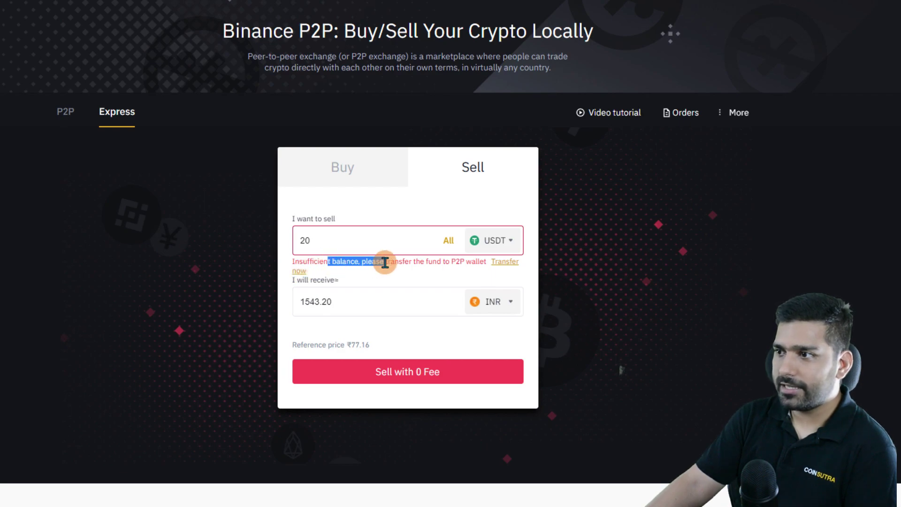
{"action": "left_click", "coordinate": [354, 242]}
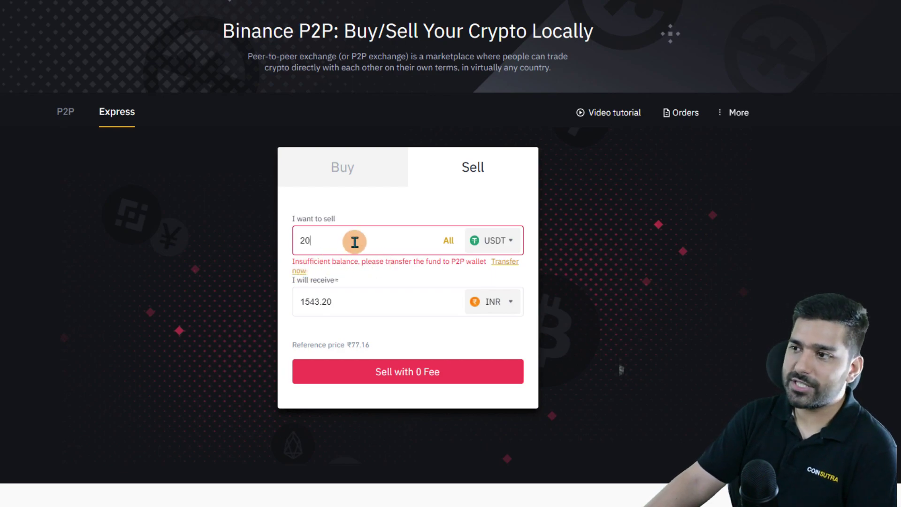
{"action": "left_click", "coordinate": [60, 121]}
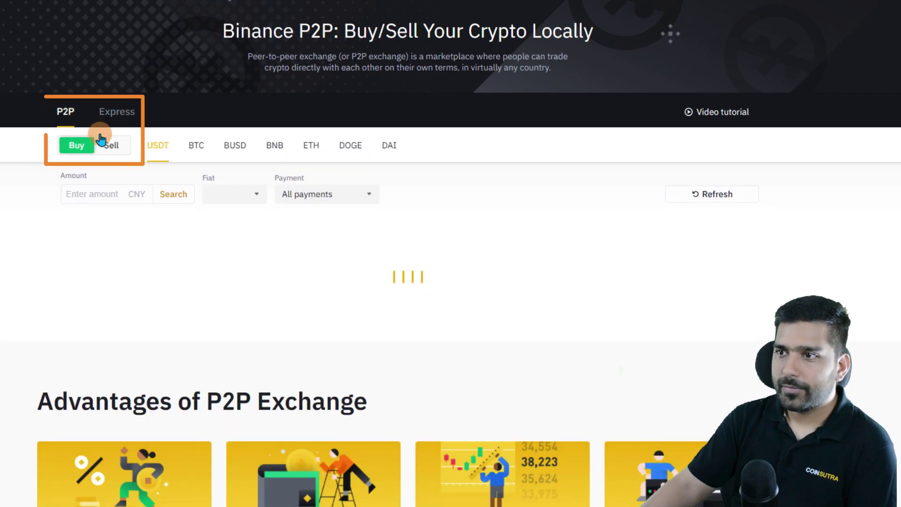
Filter USDT sell offers to 100 INR amount paid via UPI
{"action": "left_click", "coordinate": [112, 146]}
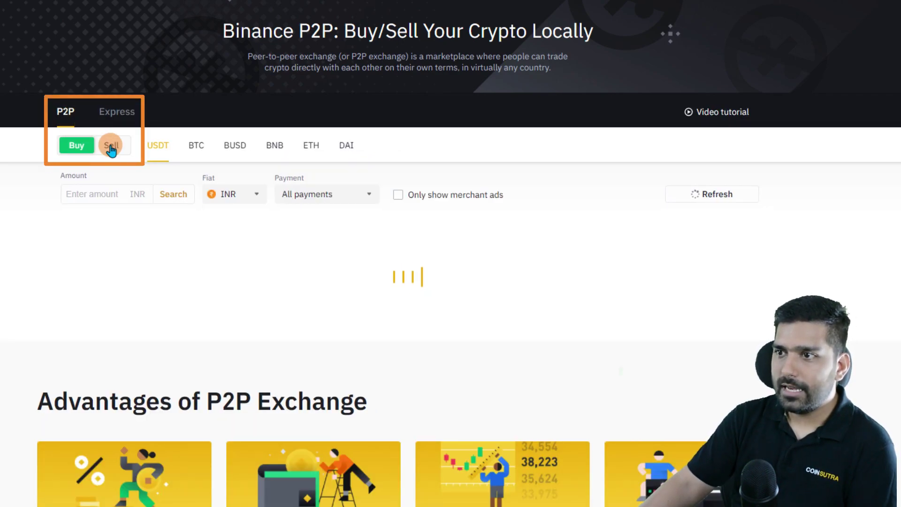
{"action": "left_click", "coordinate": [90, 196]}
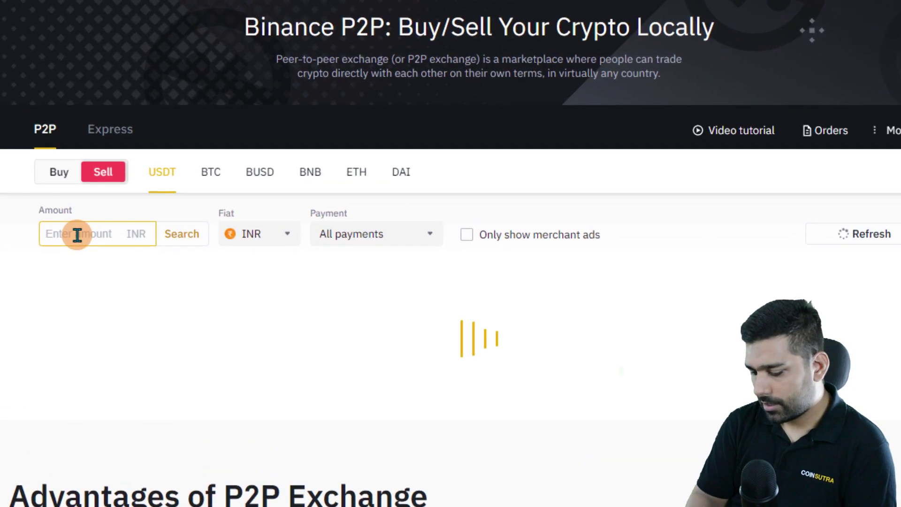
{"action": "type", "text": "100"}
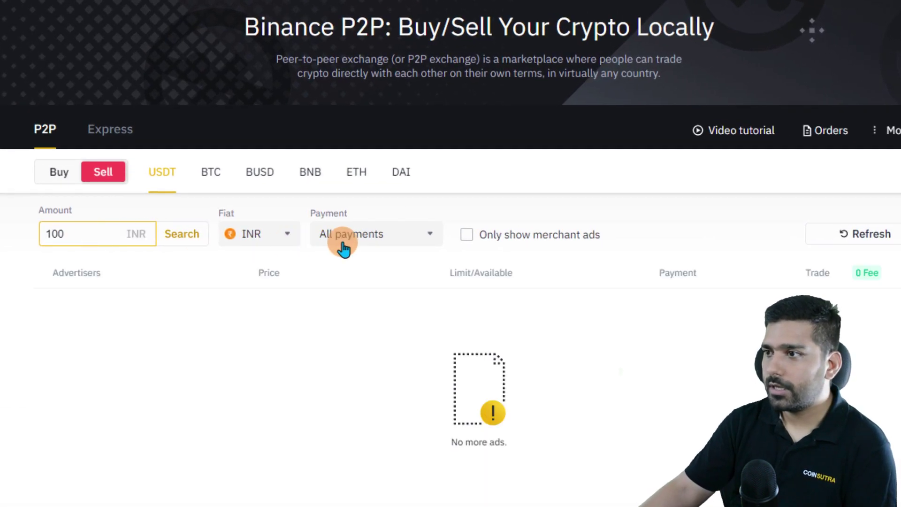
{"action": "left_click", "coordinate": [379, 236]}
{"action": "left_click", "coordinate": [380, 237]}
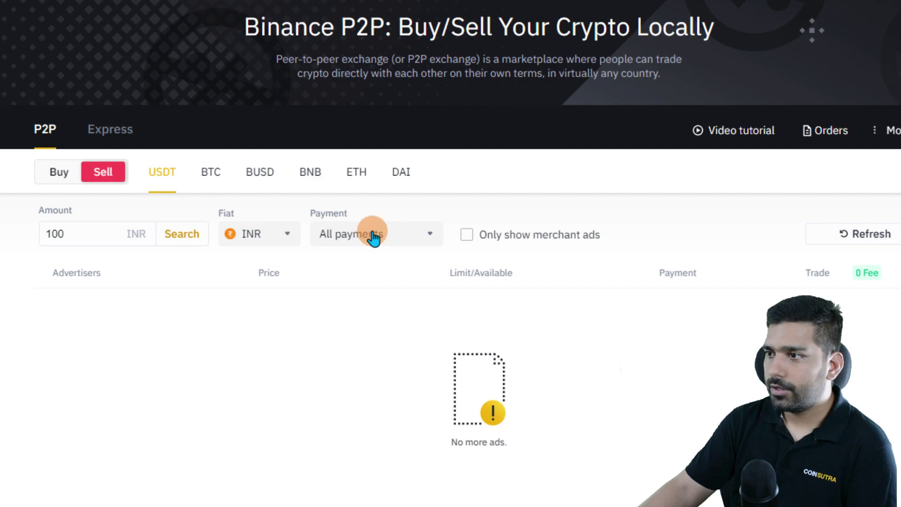
{"action": "left_click", "coordinate": [372, 237]}
{"action": "left_click", "coordinate": [363, 343]}
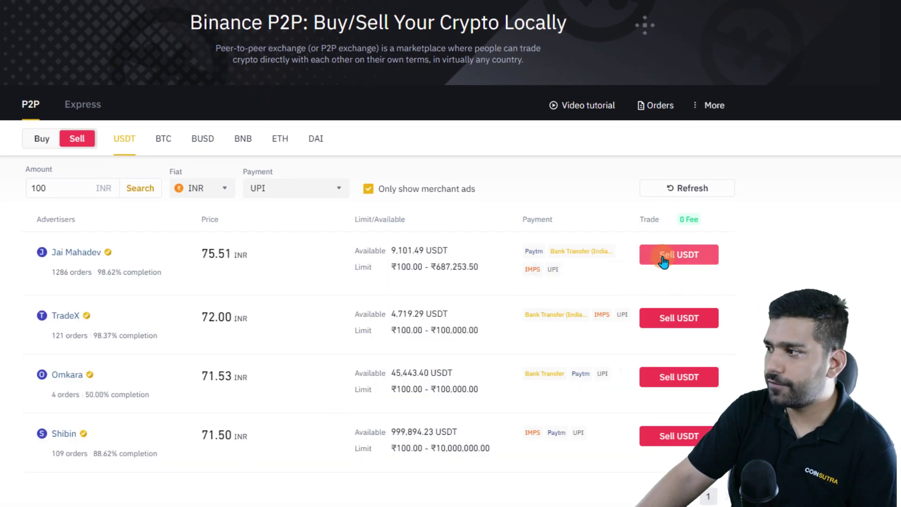
On the top 75.51 INR offer, enter 100 INR to receive, giving 1.32 USDT
{"action": "left_click", "coordinate": [663, 261]}
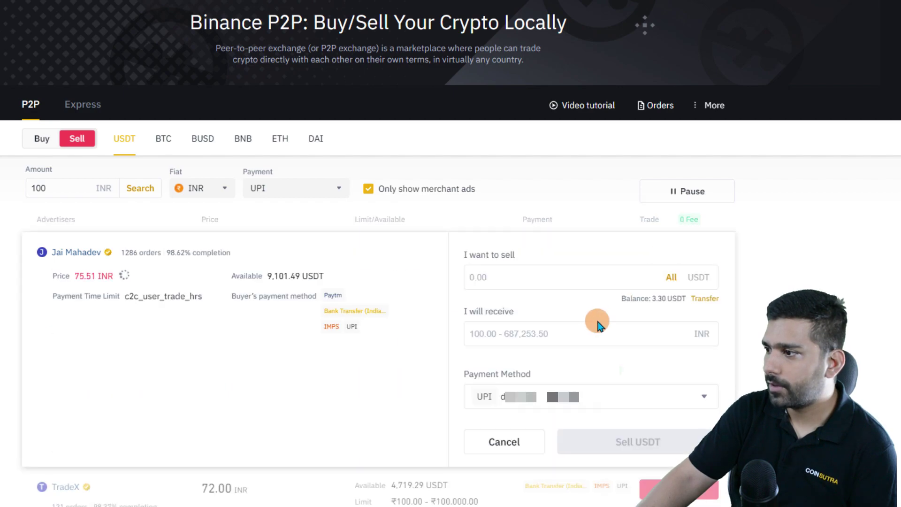
{"action": "left_click", "coordinate": [581, 333]}
{"action": "type", "text": "100"}
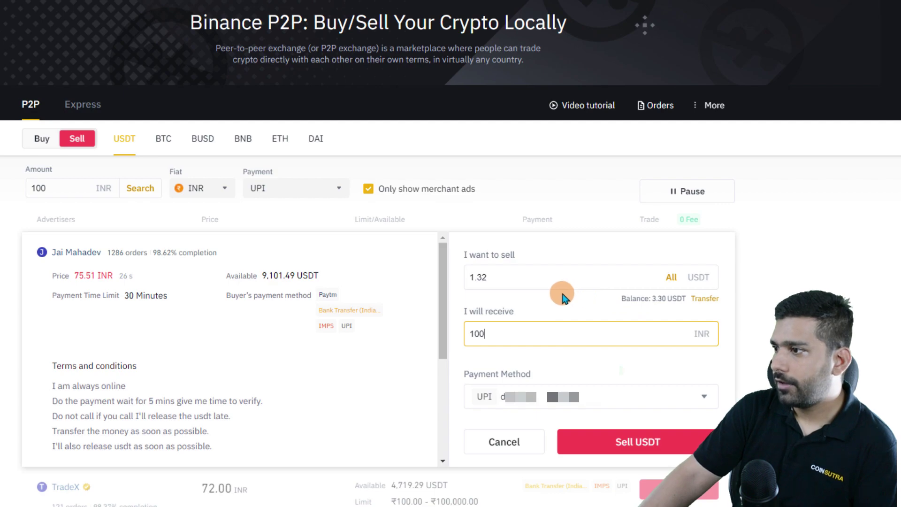
{"action": "left_click", "coordinate": [525, 280]}
{"action": "left_click_drag", "start_coordinate": [525, 279], "coordinate": [449, 283]}
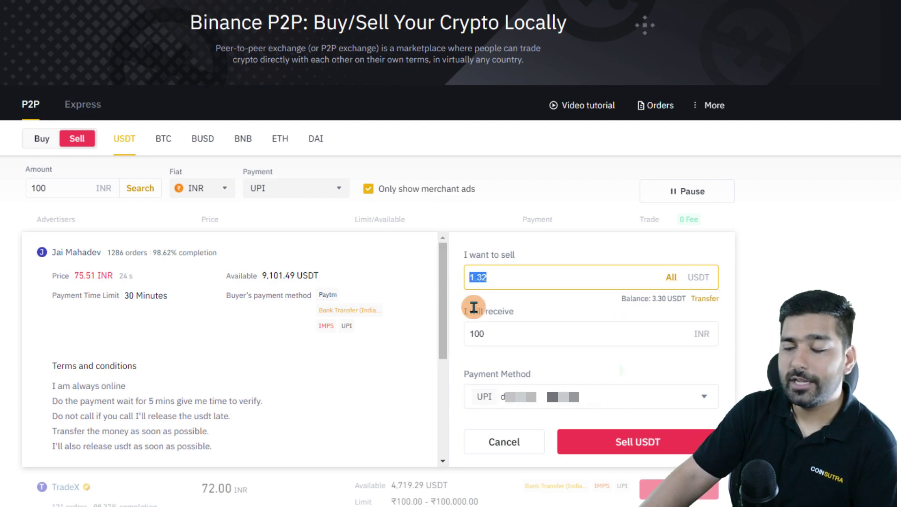
{"action": "left_click", "coordinate": [557, 308]}
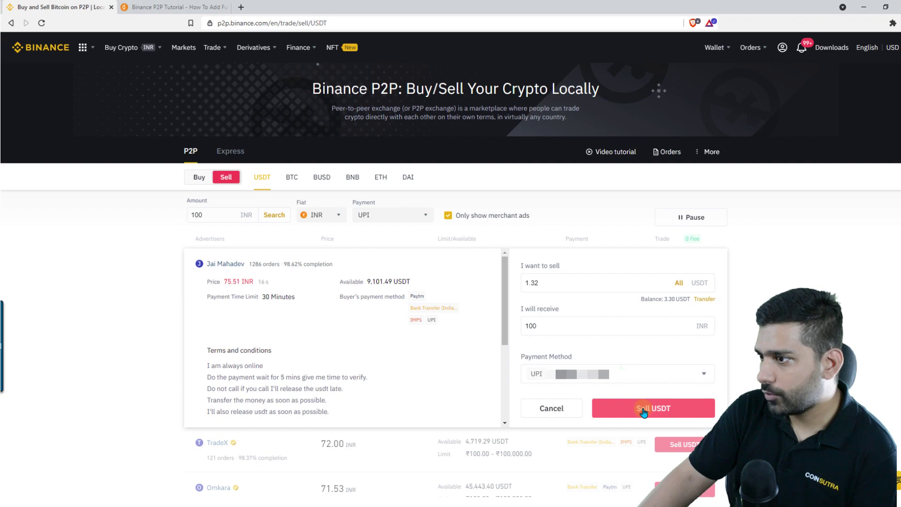
Place the sell order of 1.32 USDT for 100 INR
{"action": "left_click", "coordinate": [643, 411]}
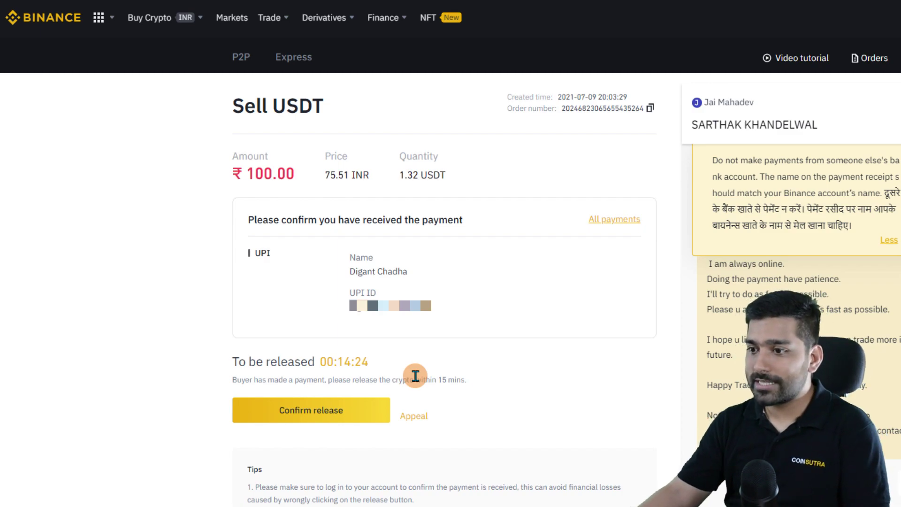
Confirm payment received, release the 1.32 USDT, and enter the Google Authenticator code
{"action": "left_click", "coordinate": [346, 409]}
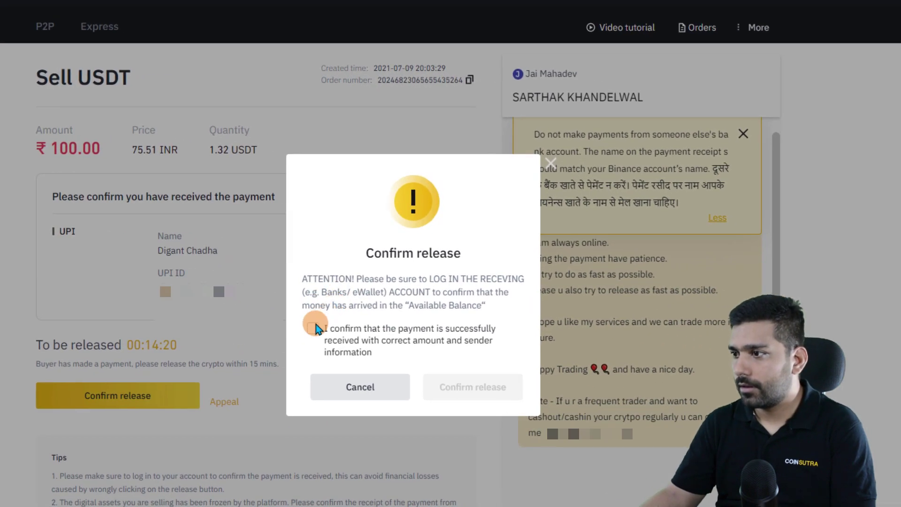
{"action": "left_click", "coordinate": [313, 328]}
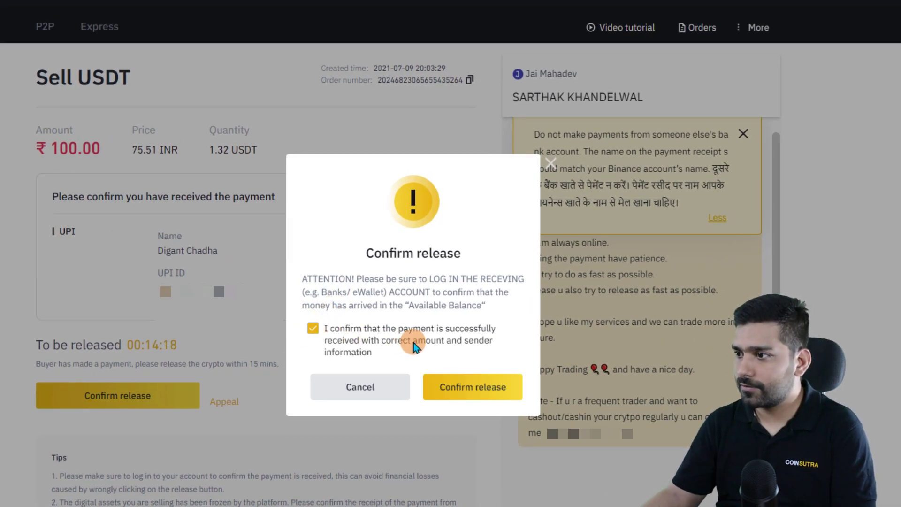
{"action": "left_click", "coordinate": [472, 389]}
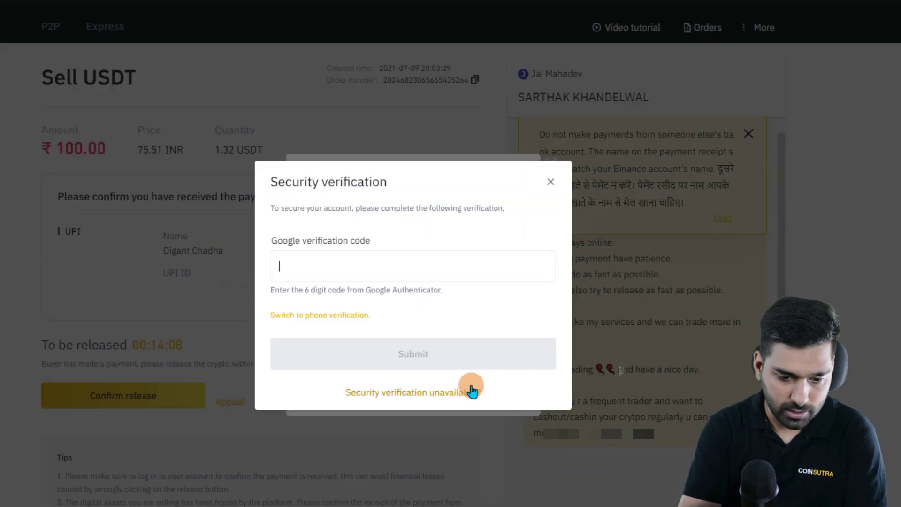
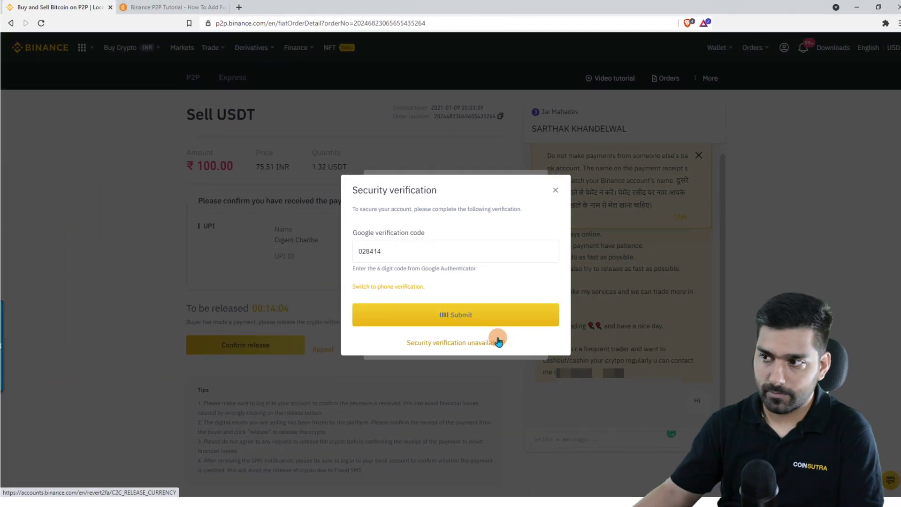